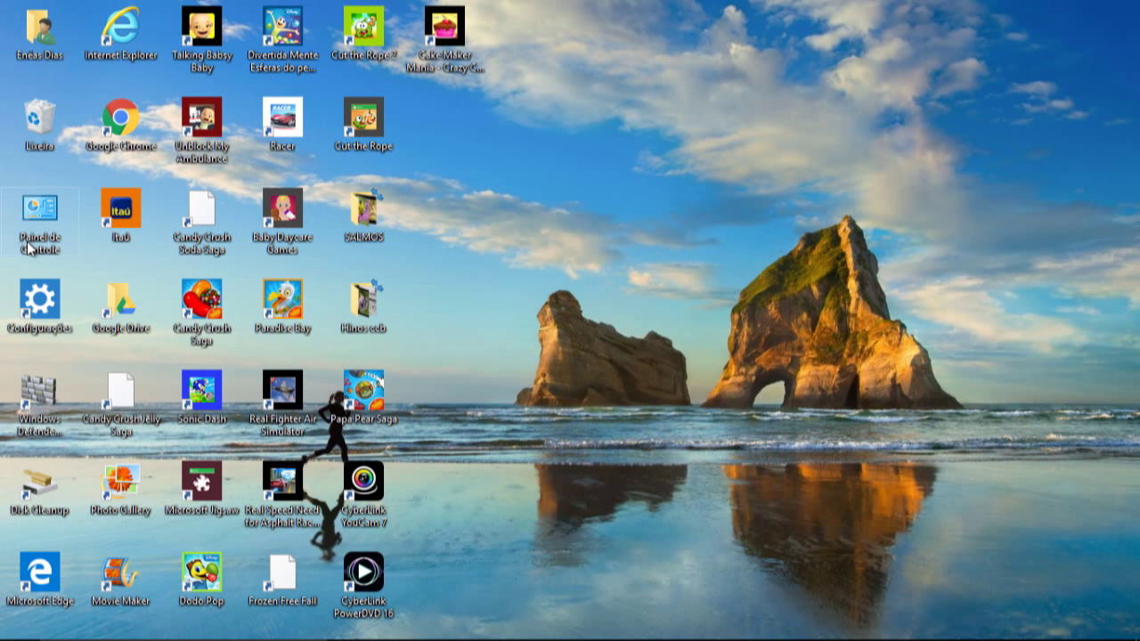
# Step: Open Desfragmentar e Otimizar Unidades from the Control Panel's Ferramentas Administrativas and close the Explorer and Control Panel windows behind it
pyautogui.doubleClick(29, 248)
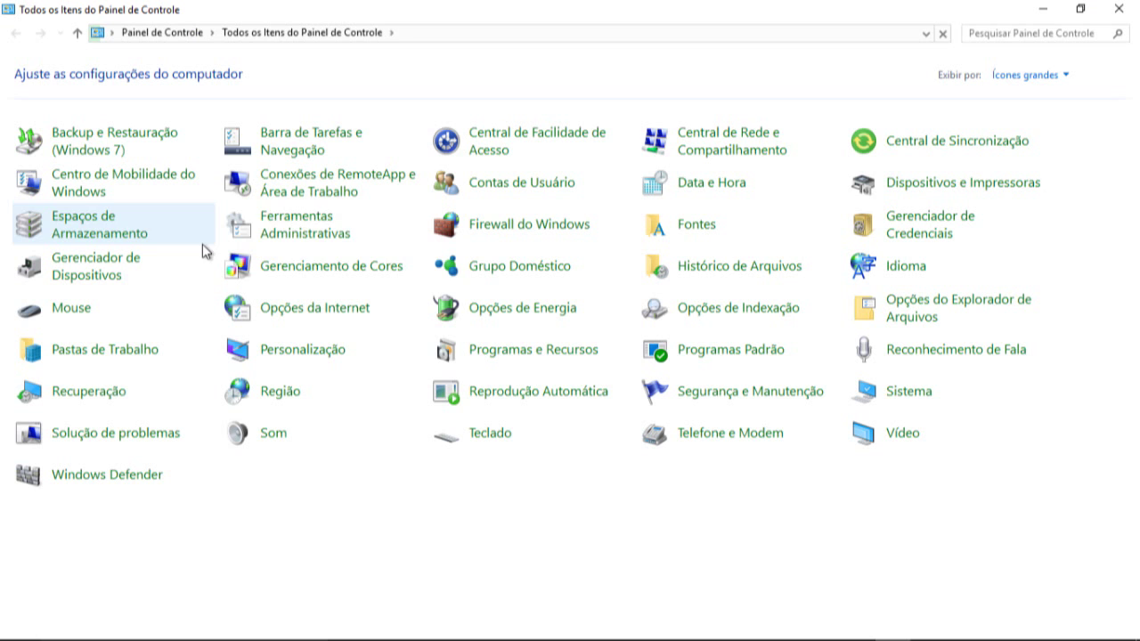
pyautogui.click(288, 233)
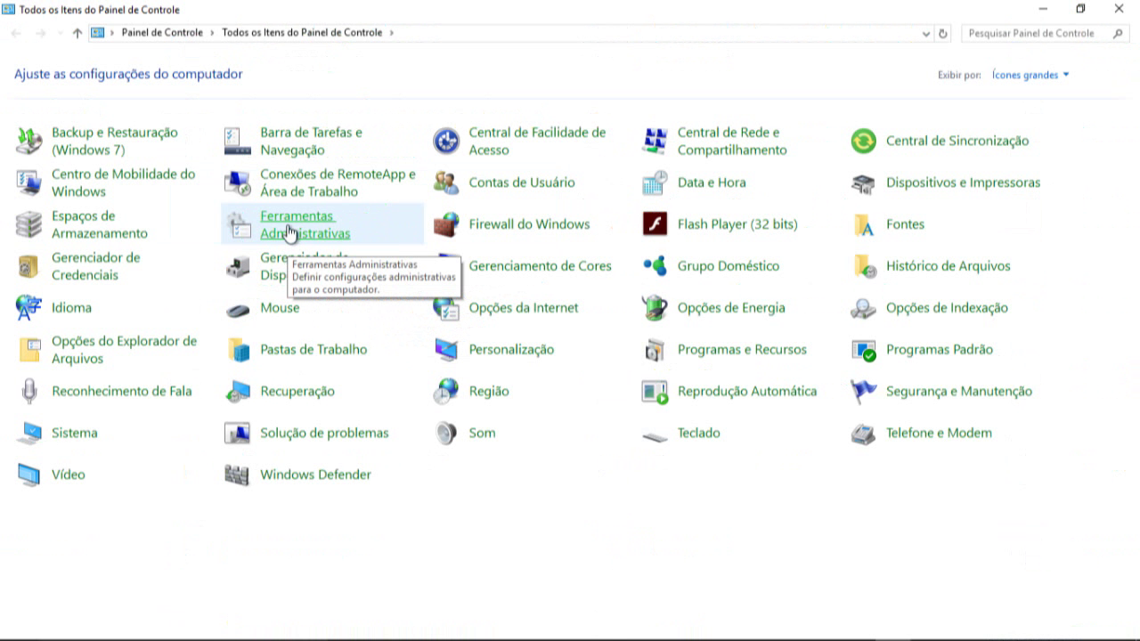
pyautogui.click(288, 231)
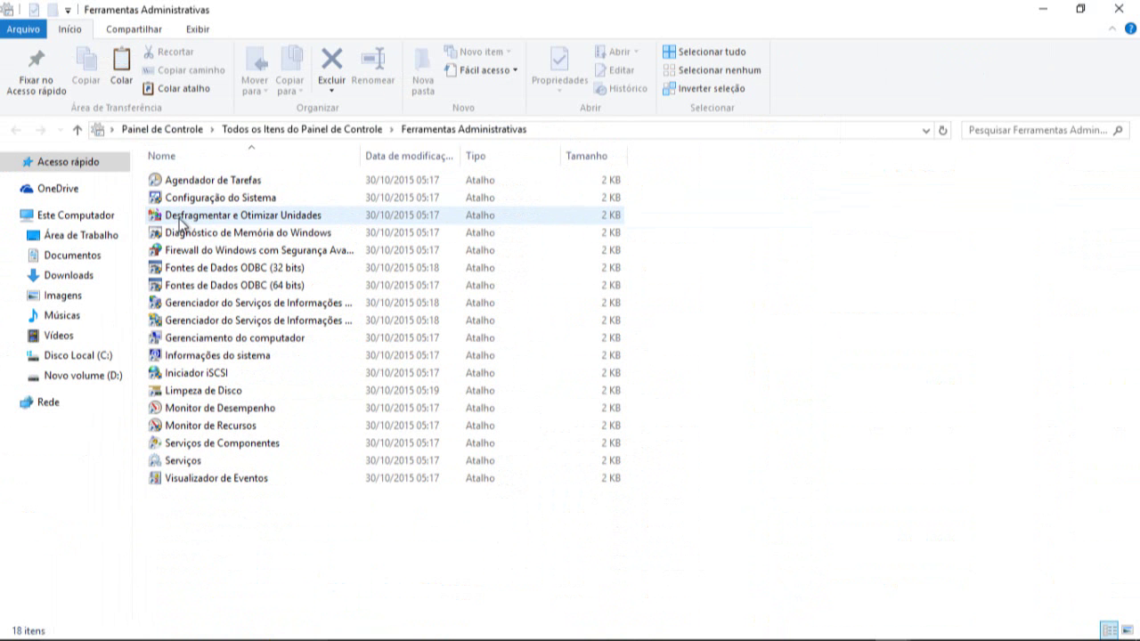
pyautogui.click(182, 220)
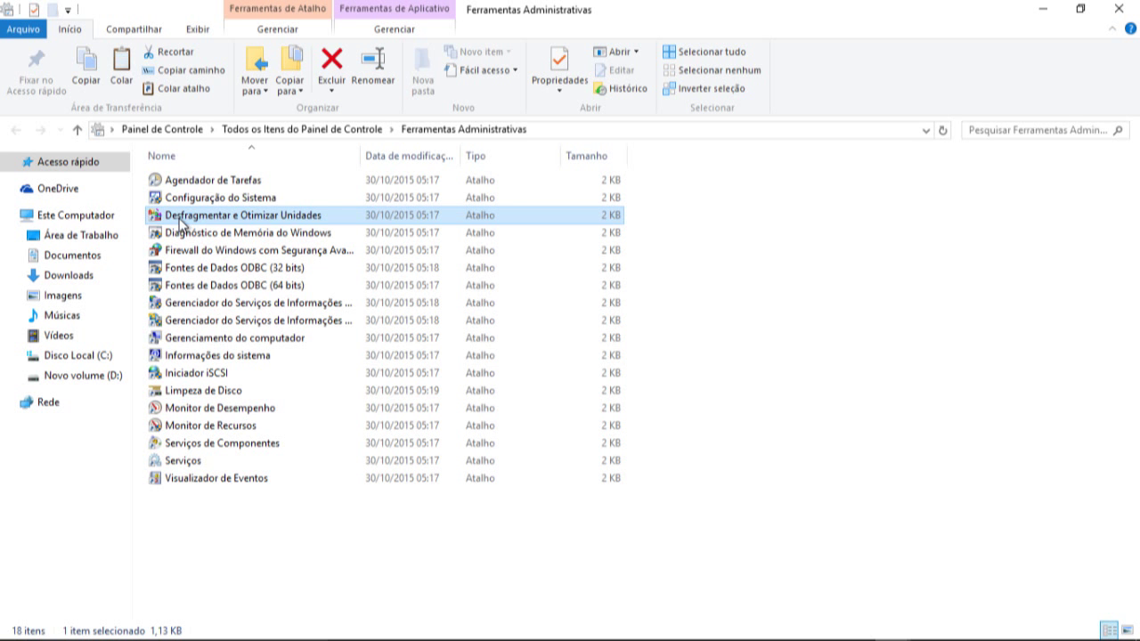
pyautogui.doubleClick(181, 217)
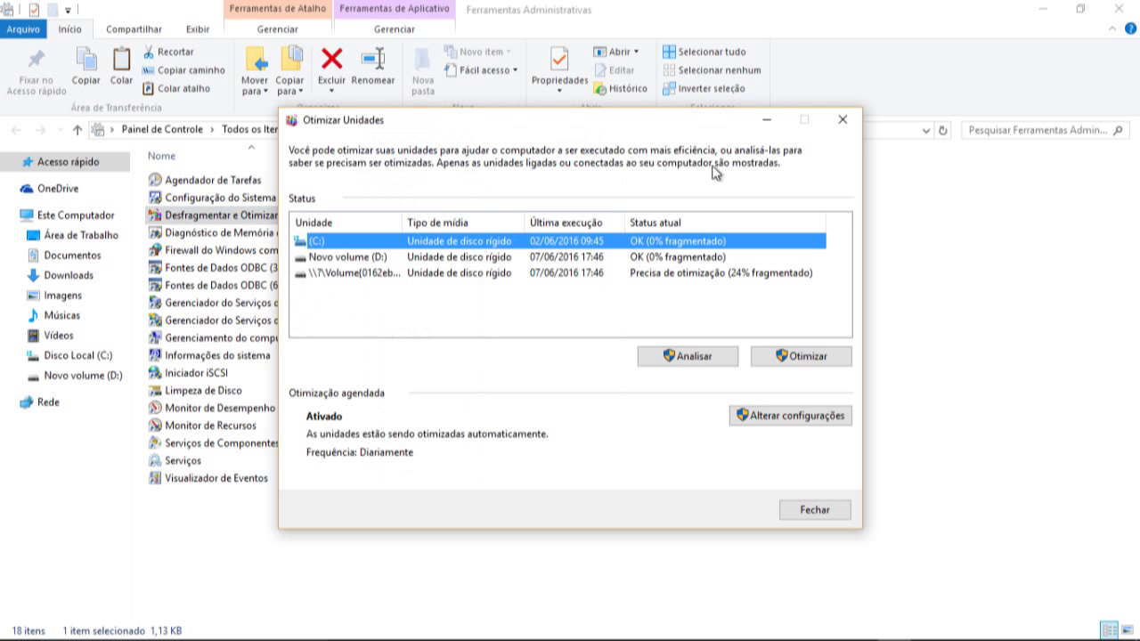
pyautogui.click(1121, 12)
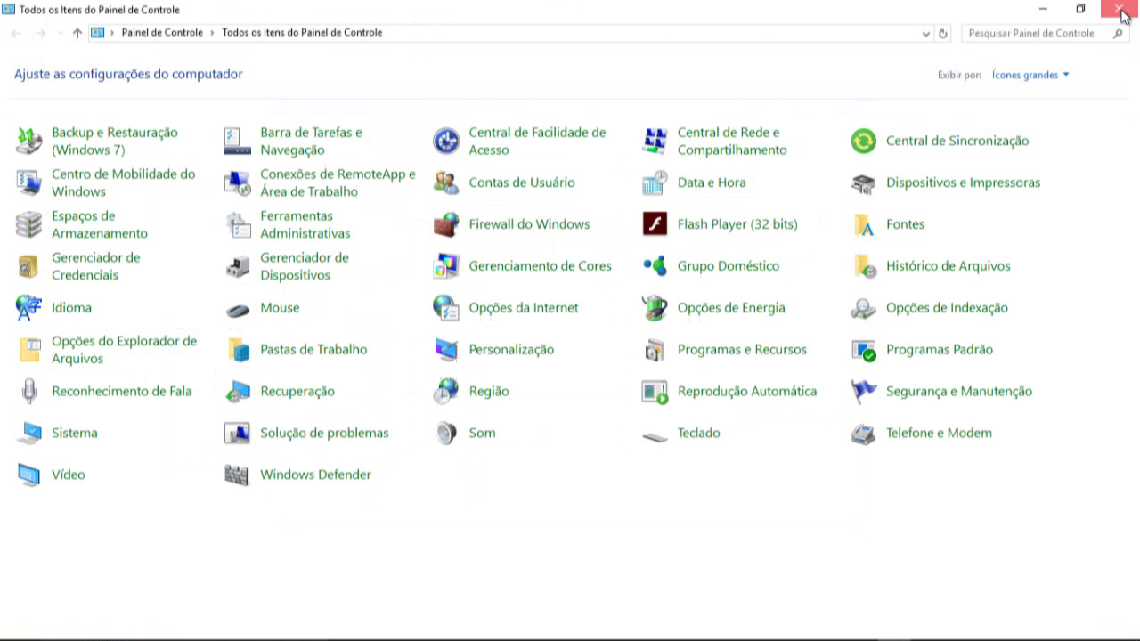
pyautogui.click(1120, 10)
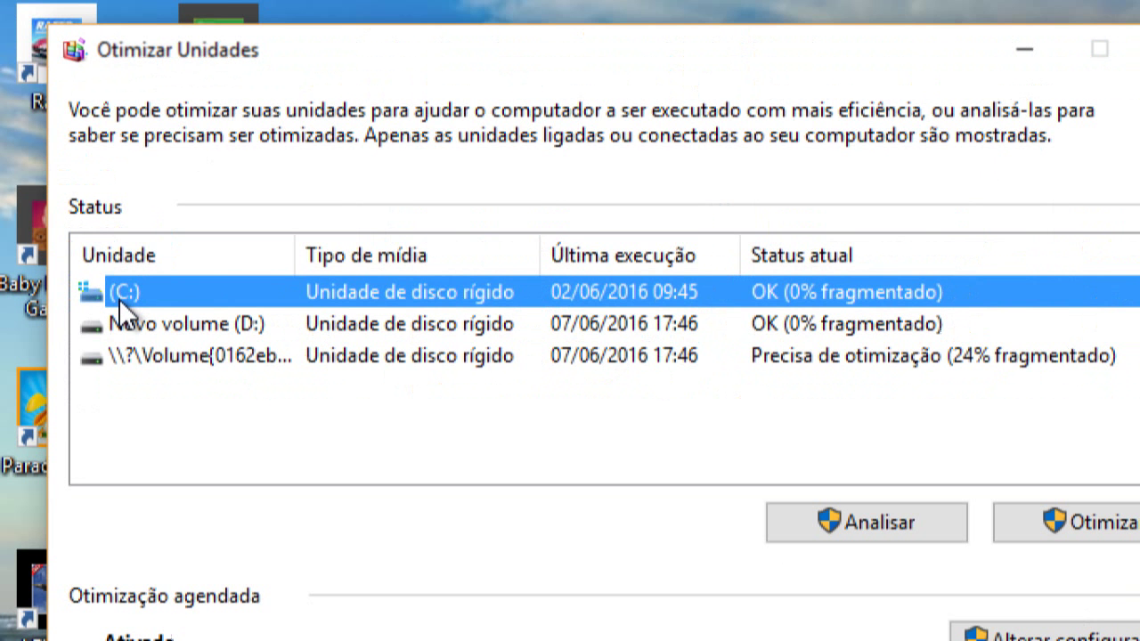
# Step: Examine the media type, last run and fragmentation status of drive C:, Novo volume (D:) and the unnamed volume
pyautogui.click(258, 336)
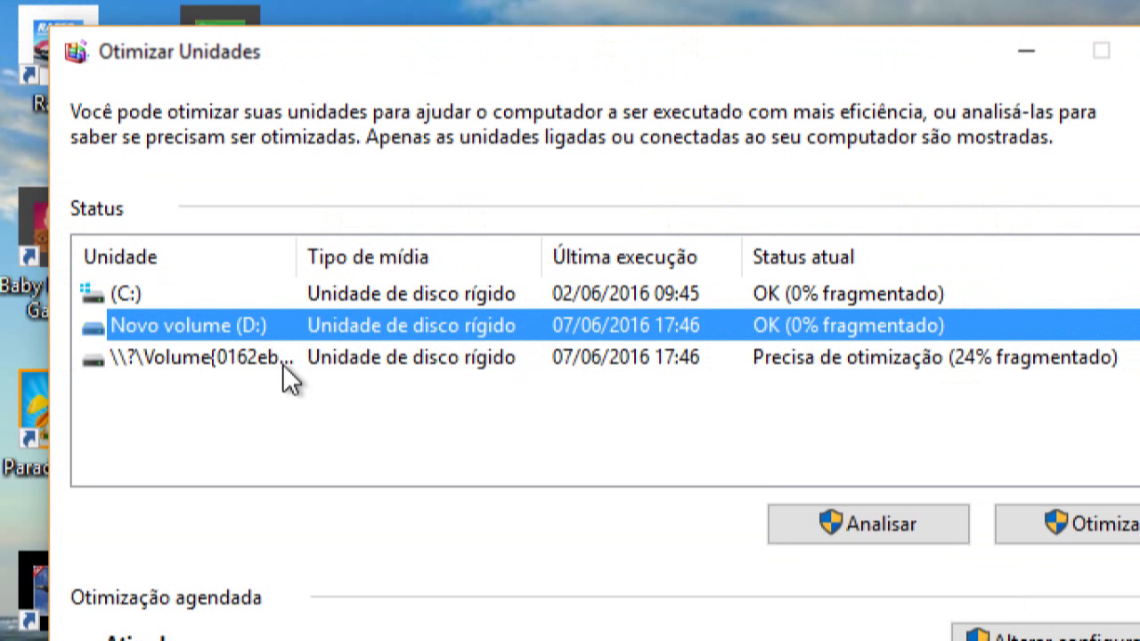
pyautogui.click(284, 363)
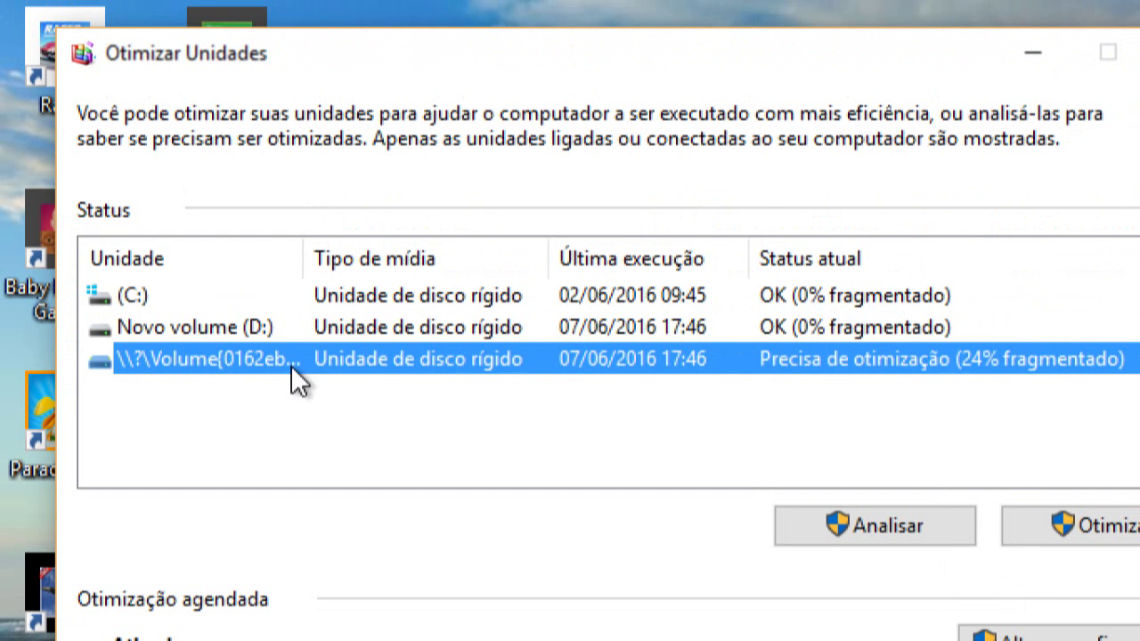
pyautogui.click(189, 292)
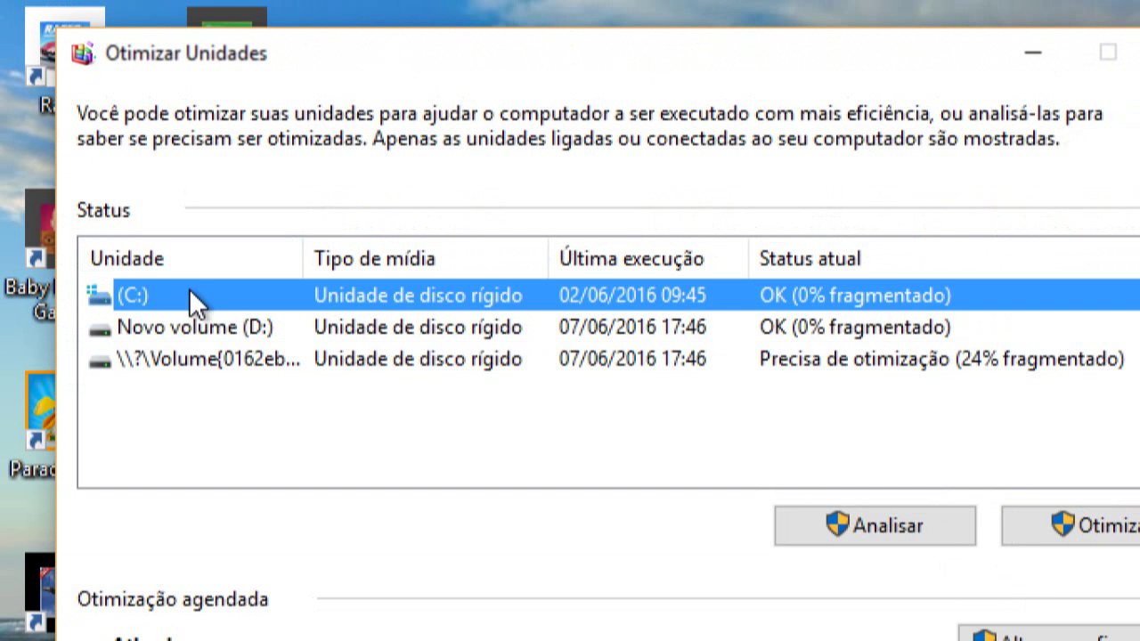
pyautogui.click(236, 331)
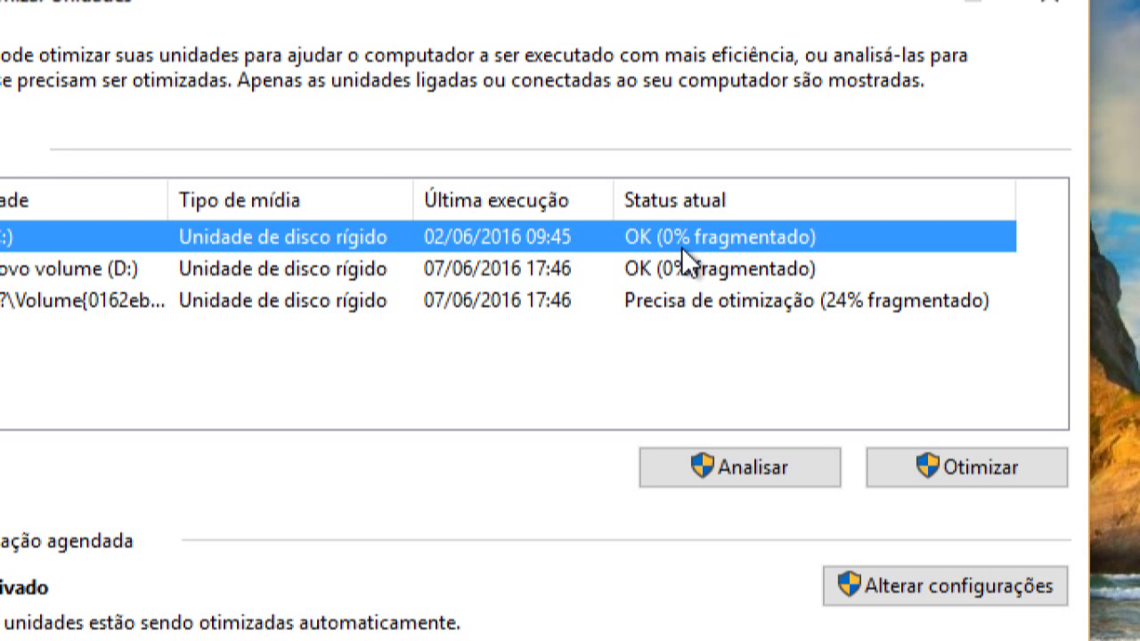
pyautogui.click(723, 300)
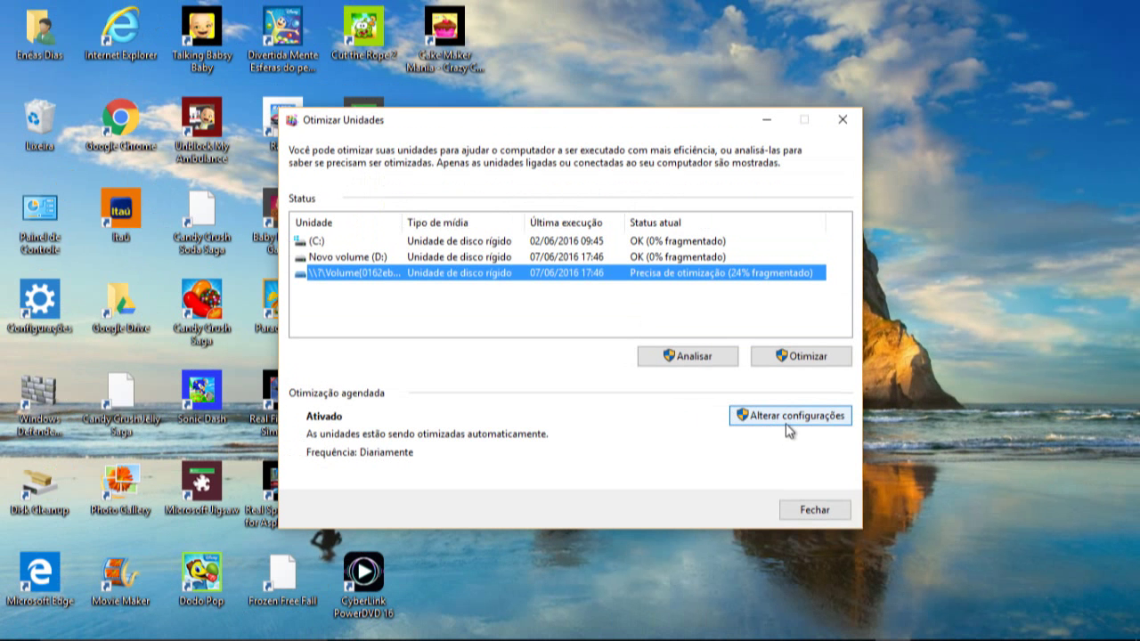
# Step: Open the scheduled optimization settings and toggle the scheduled run off and back on
pyautogui.click(790, 424)
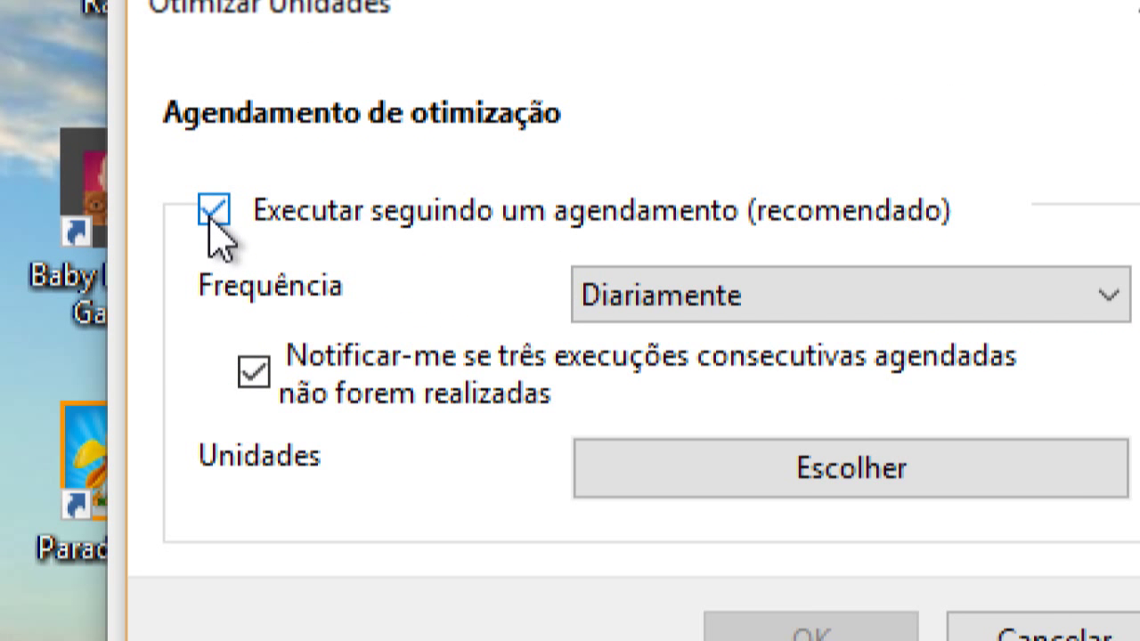
pyautogui.click(212, 214)
pyautogui.click(212, 214)
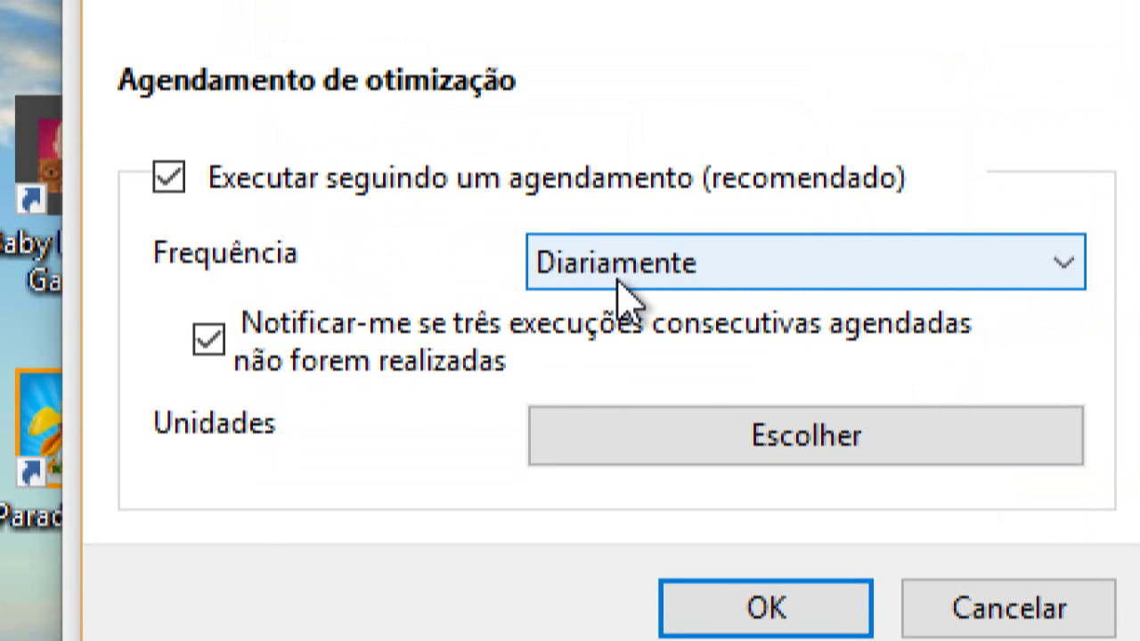
# Step: Try the Semanalmente and Mensalmente frequencies for the optimization schedule and set it back to Diariamente
pyautogui.click(1014, 284)
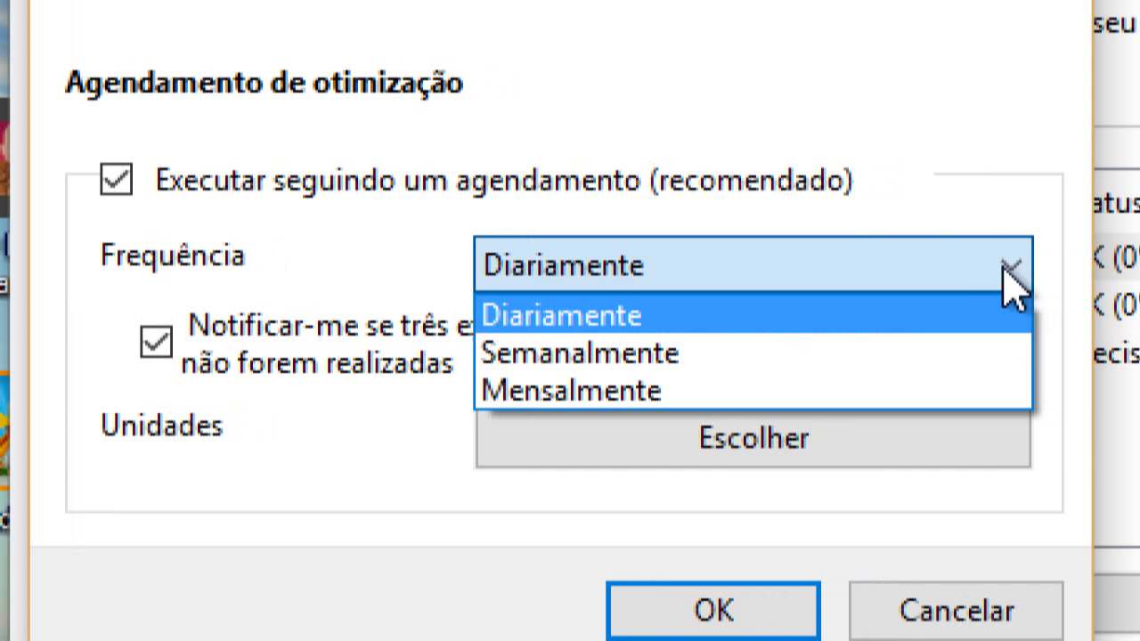
pyautogui.click(889, 374)
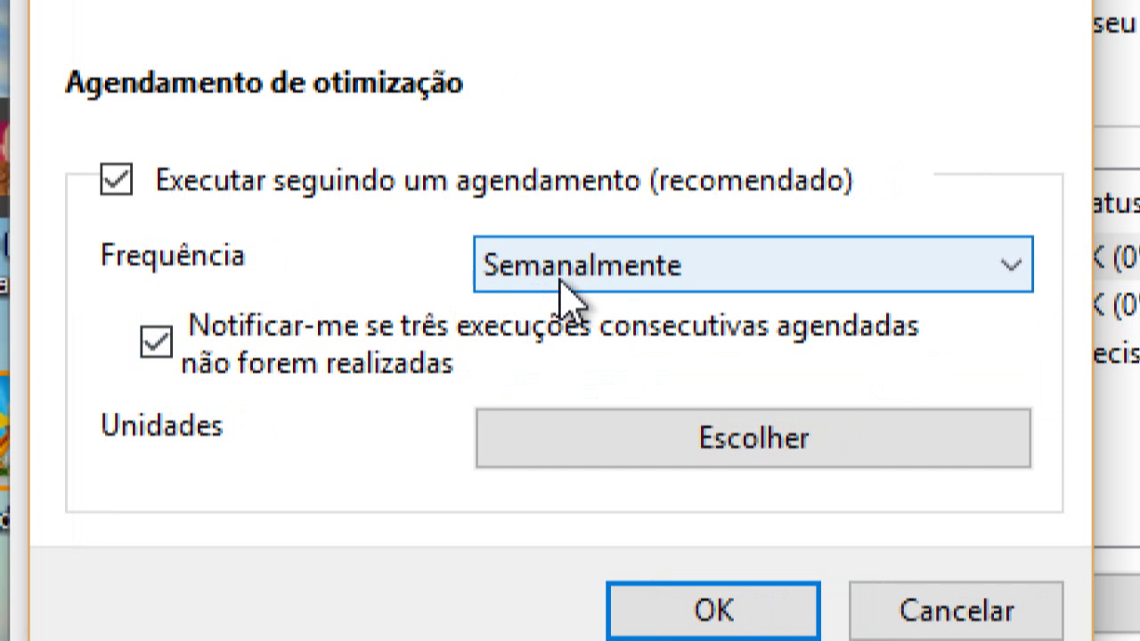
pyautogui.click(1009, 265)
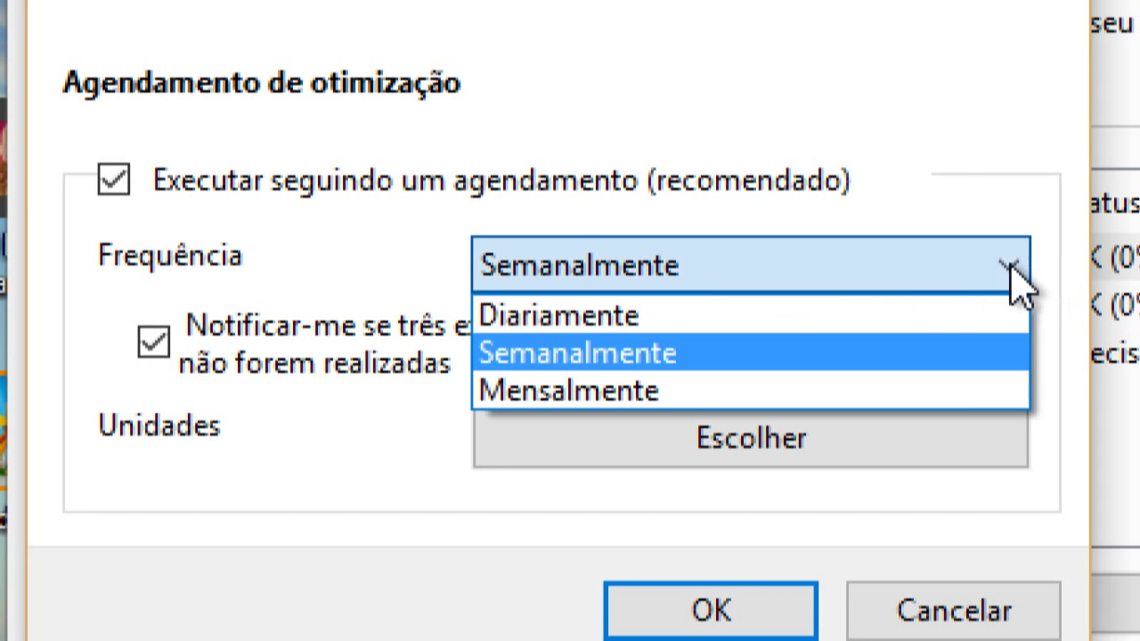
pyautogui.click(954, 390)
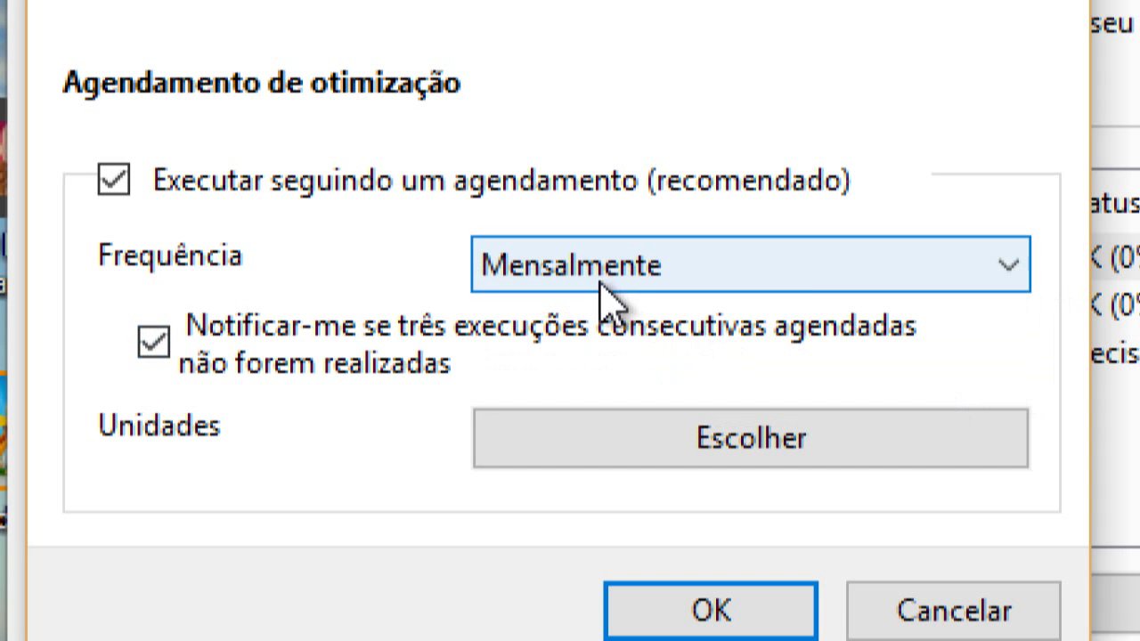
pyautogui.click(1013, 268)
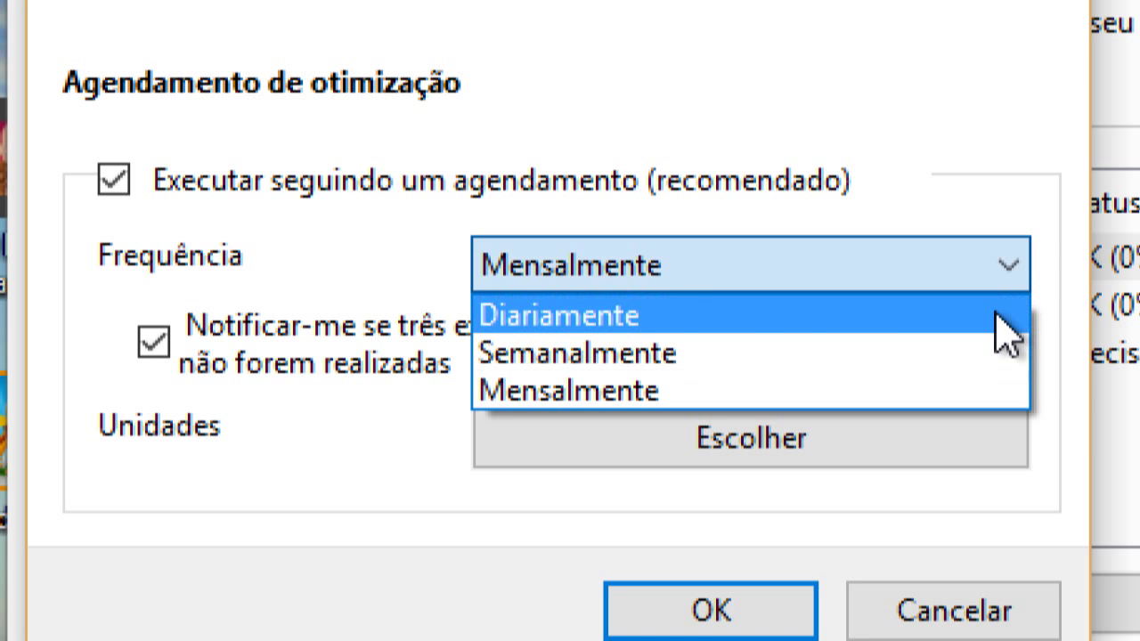
pyautogui.click(996, 312)
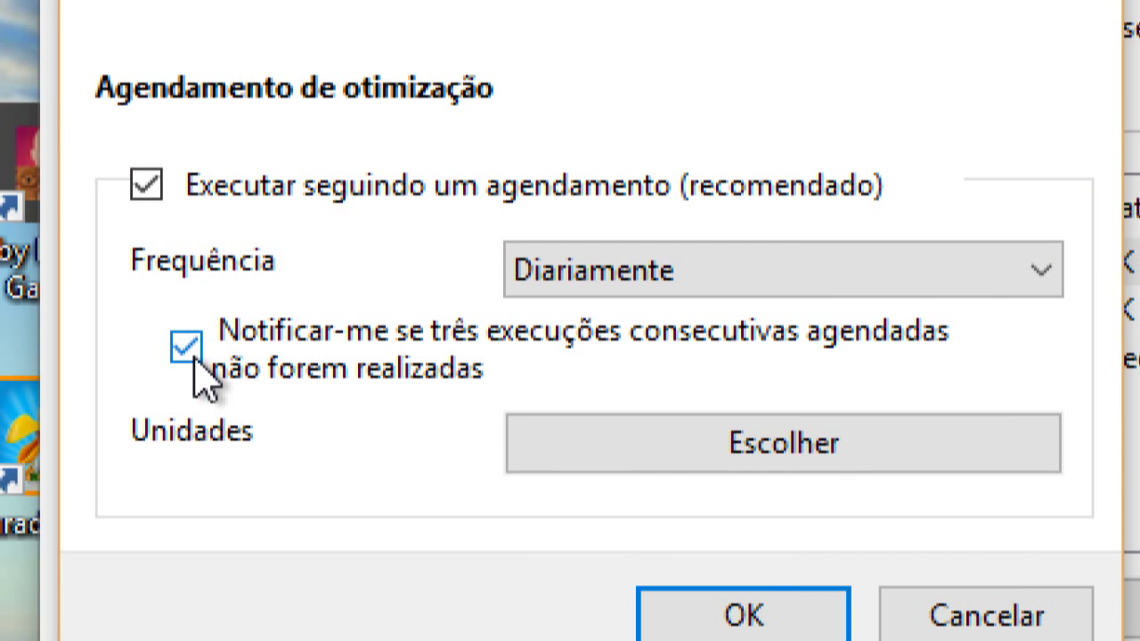
# Step: Toggle the notification for three consecutive missed scheduled runs, leaving it enabled
pyautogui.click(195, 360)
pyautogui.click(196, 359)
pyautogui.click(194, 360)
pyautogui.click(194, 360)
pyautogui.doubleClick(194, 360)
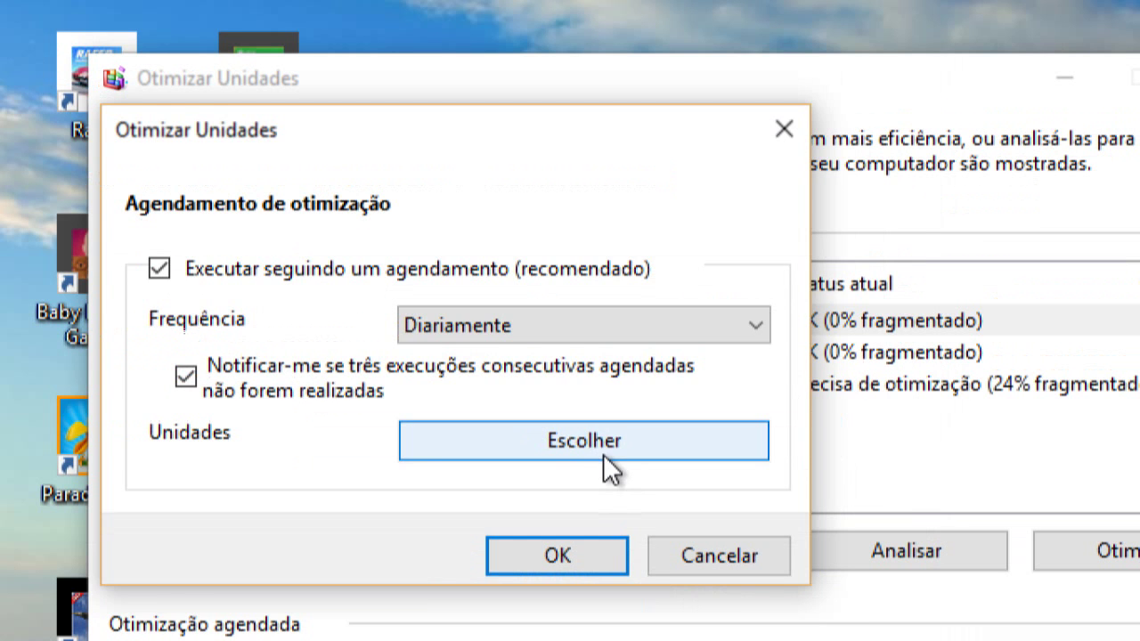
# Step: Open the drive selection for scheduled optimization, clear all the drives and select them all again
pyautogui.click(603, 448)
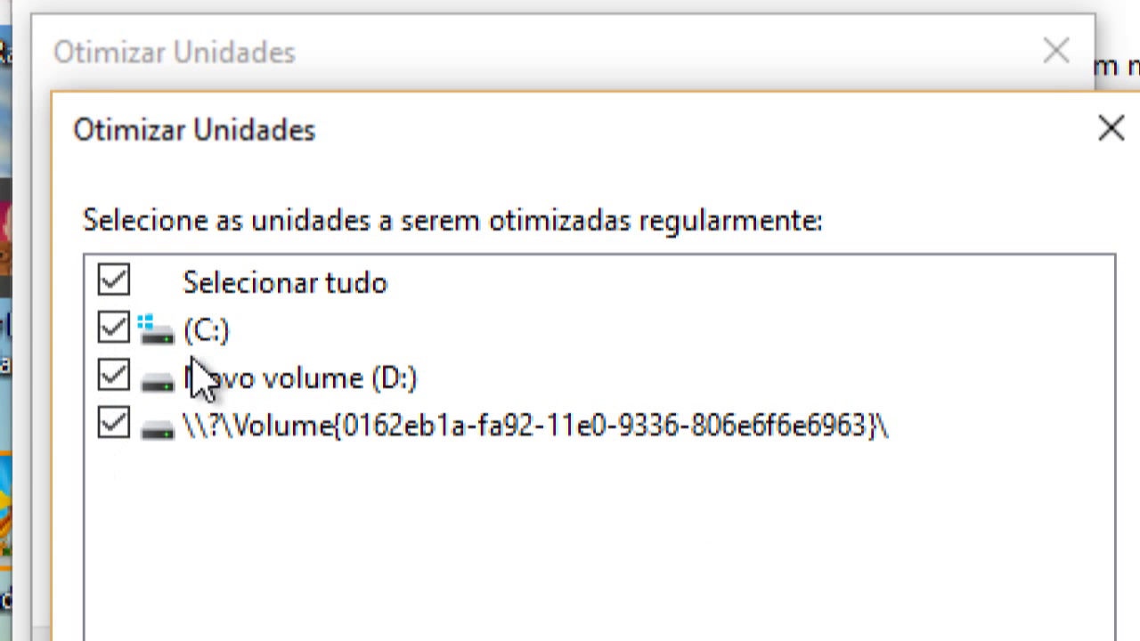
pyautogui.click(212, 339)
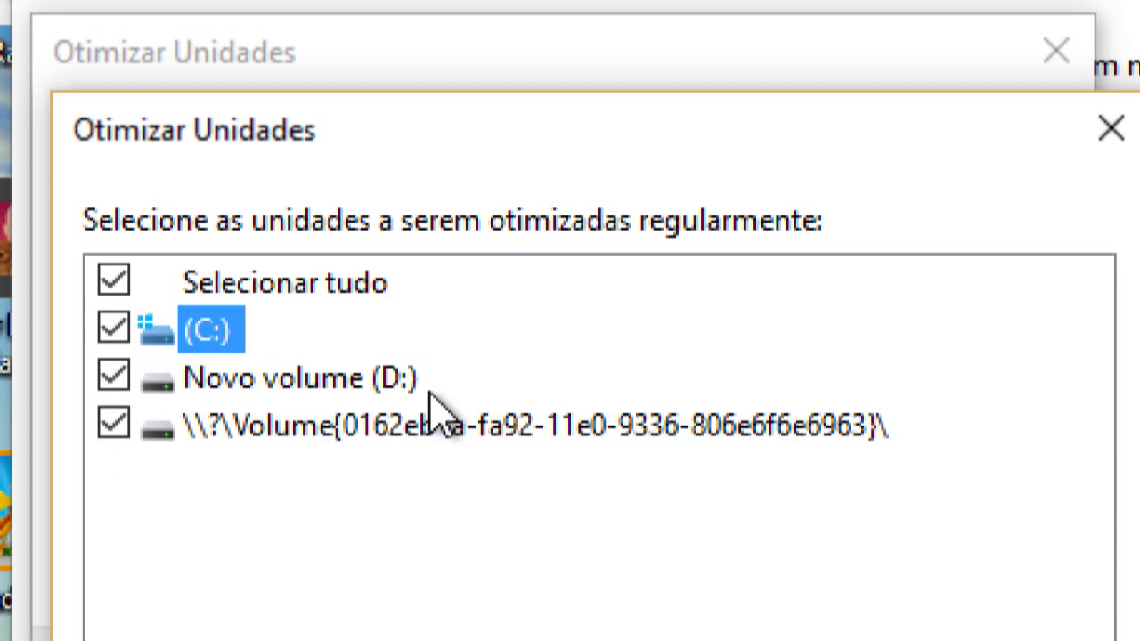
pyautogui.click(397, 392)
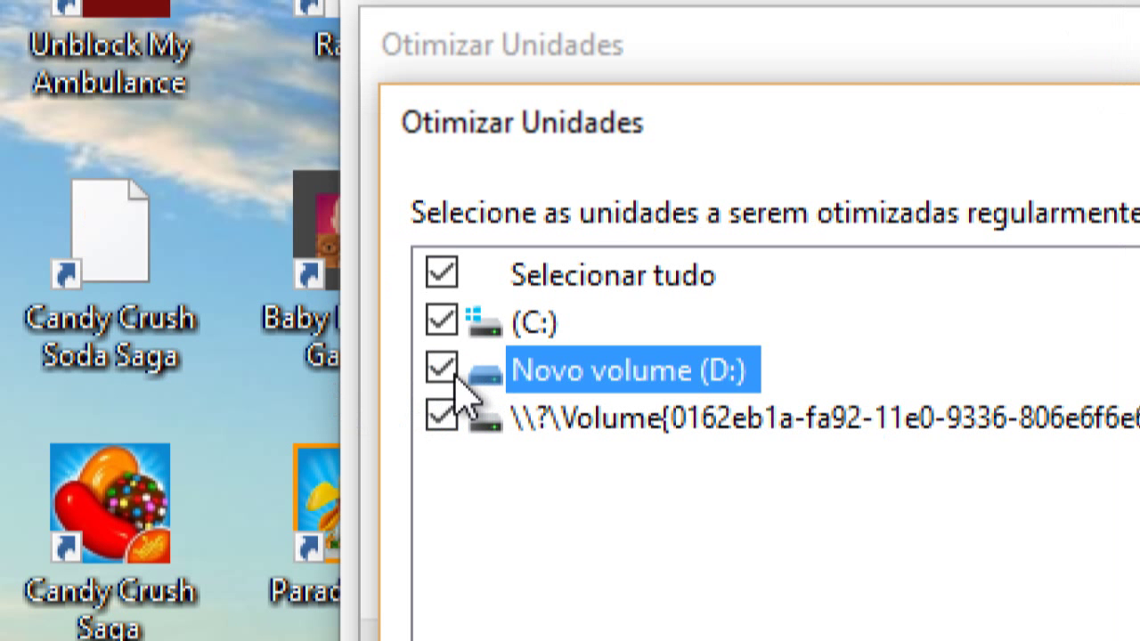
pyautogui.click(525, 433)
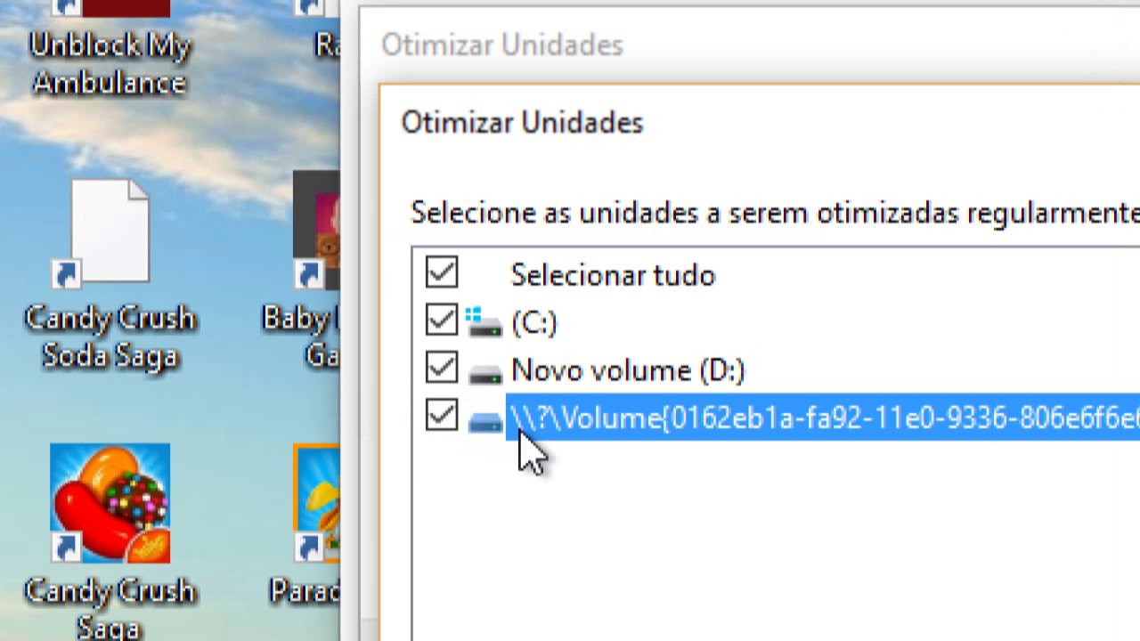
pyautogui.click(441, 417)
pyautogui.click(441, 418)
pyautogui.click(454, 274)
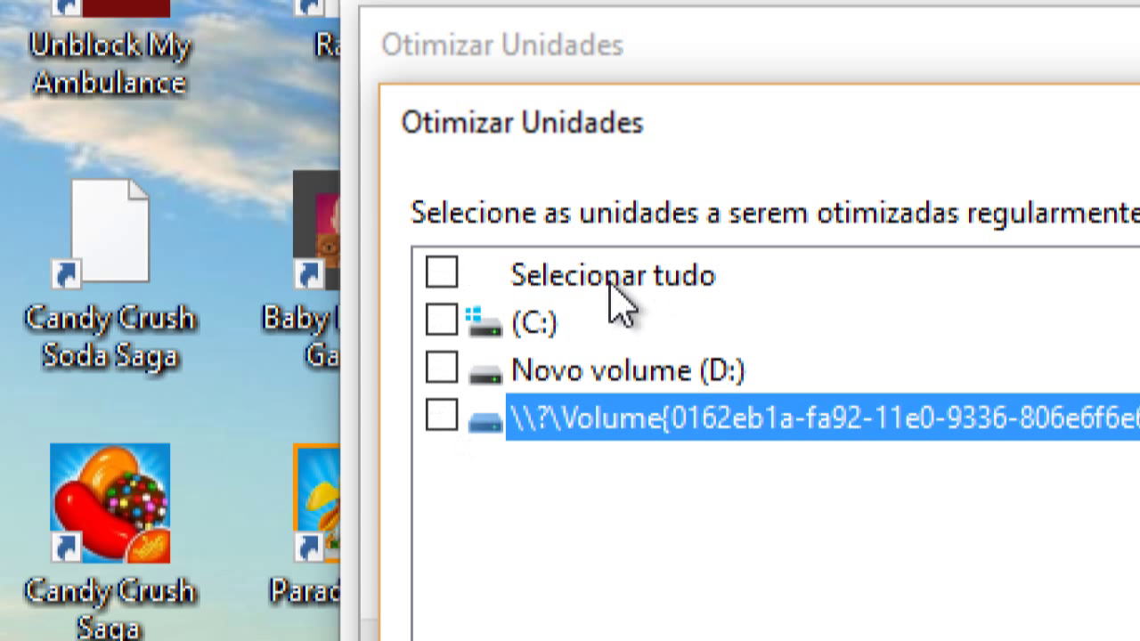
pyautogui.click(452, 278)
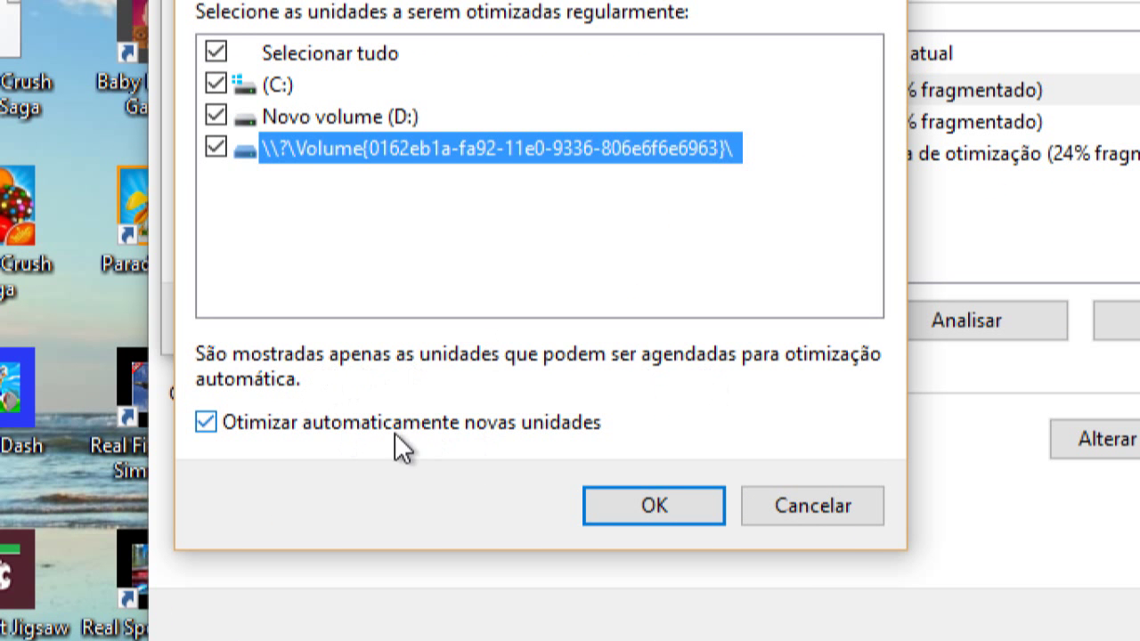
# Step: Keep automatic optimization of new drives enabled, and confirm the drive selection and schedule before closing the optimizer
pyautogui.click(206, 421)
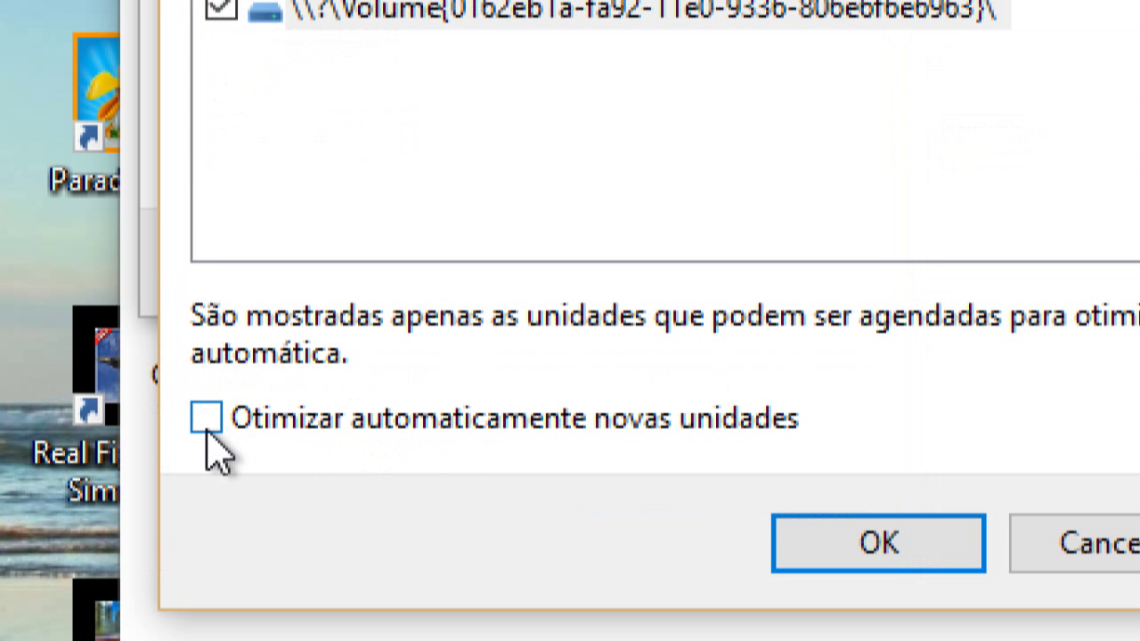
pyautogui.click(207, 436)
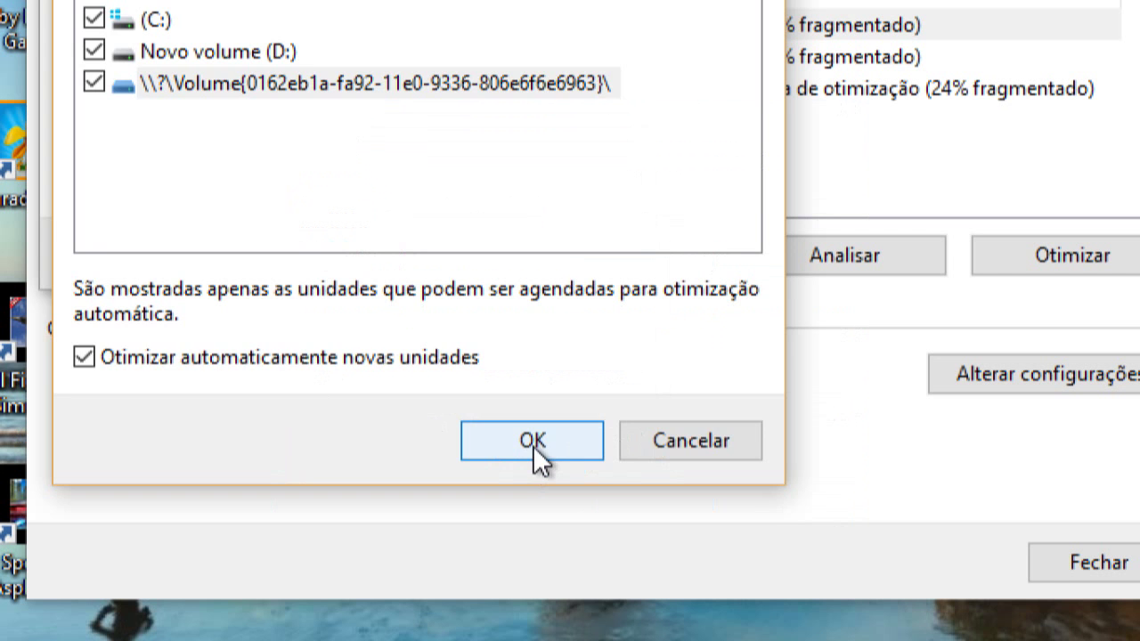
pyautogui.click(533, 443)
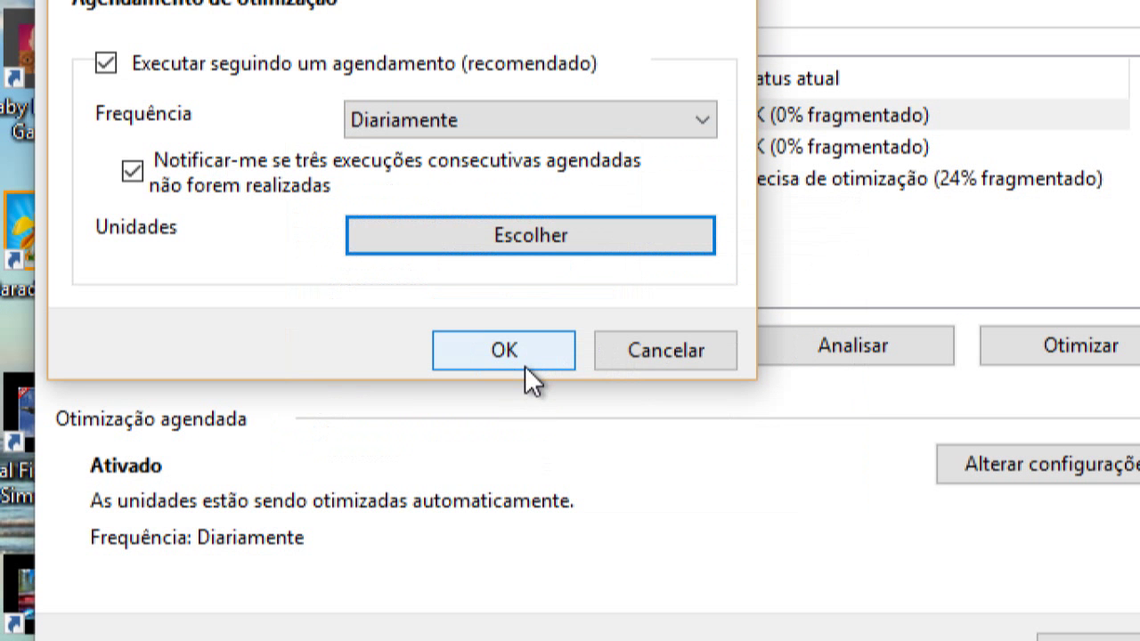
pyautogui.click(525, 365)
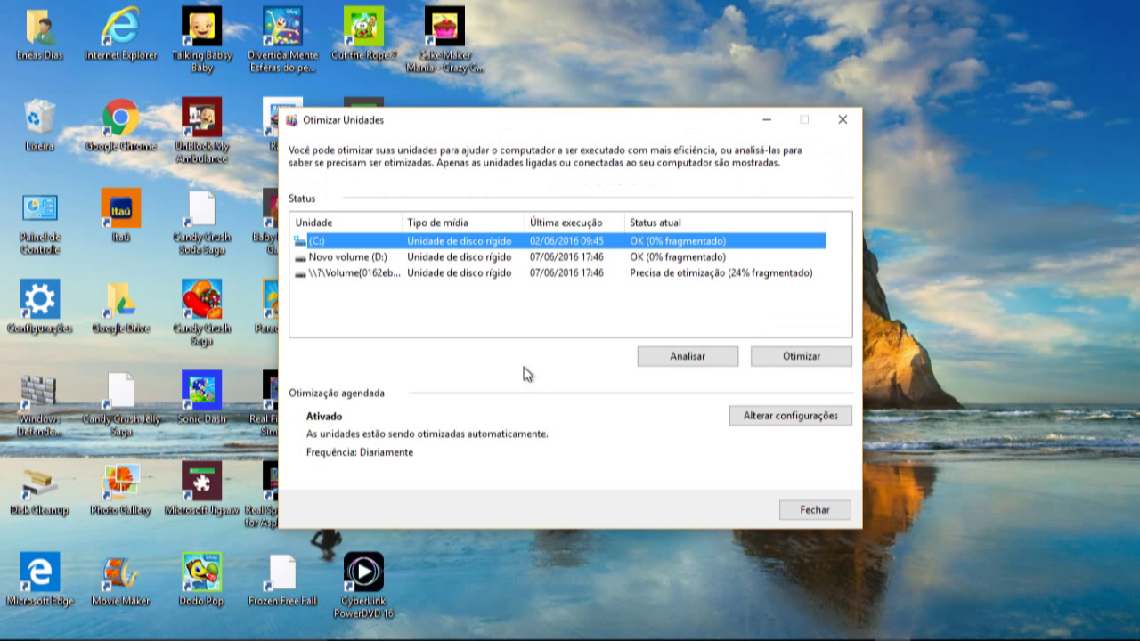
pyautogui.click(797, 511)
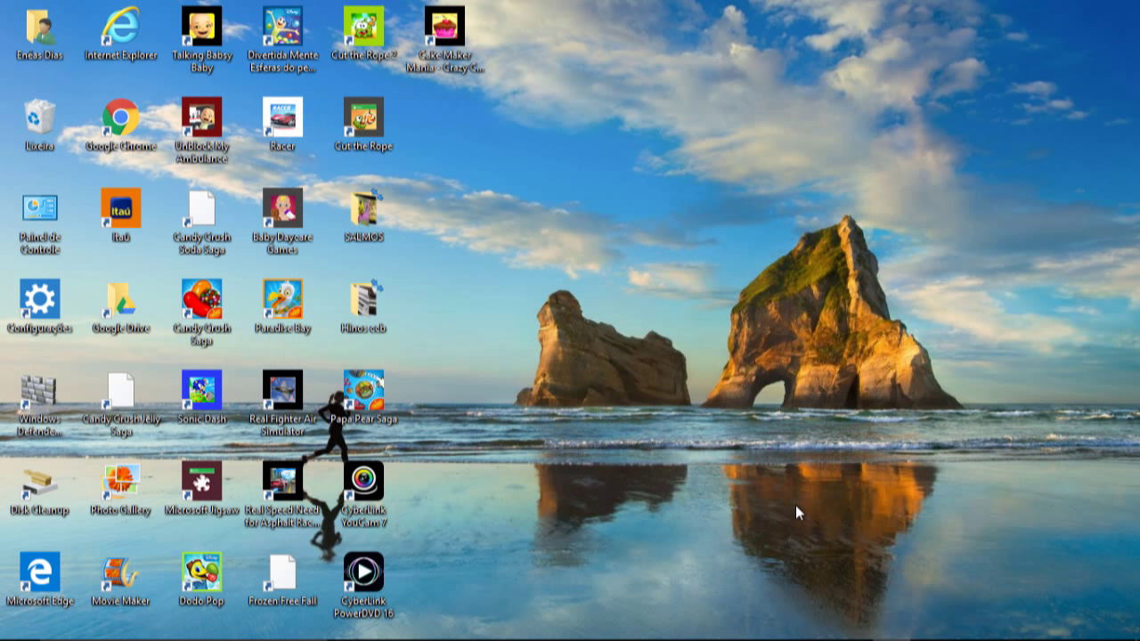